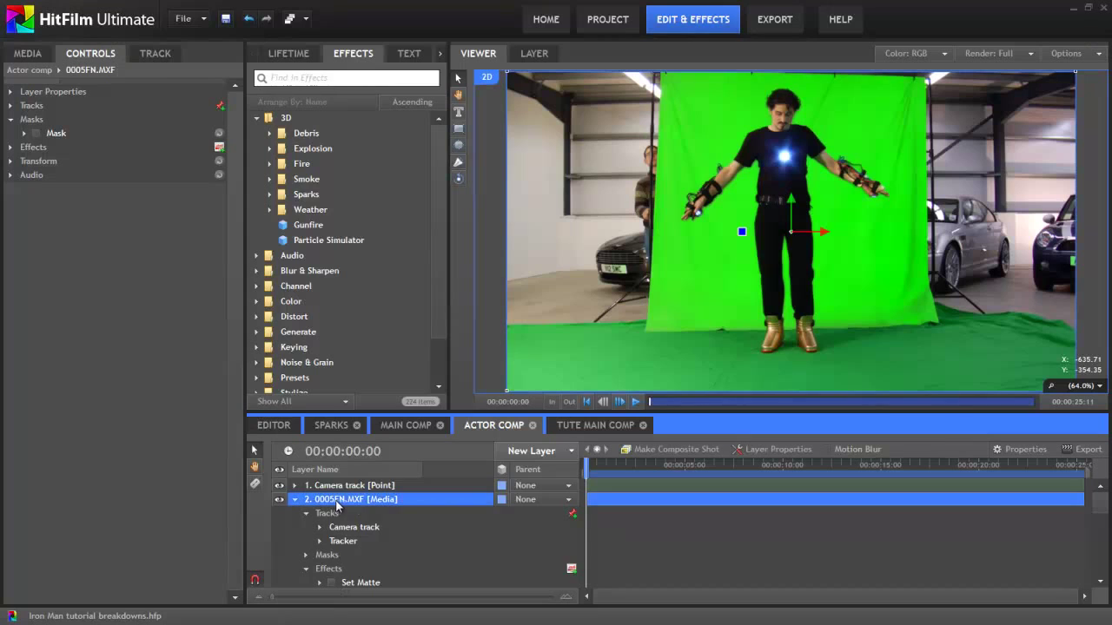
Step: Enable Color Difference Key on 0005FN.MXF so the green screen turns black, then preview the keyed footage
scroll(337, 507, down, 1)
click(331, 559)
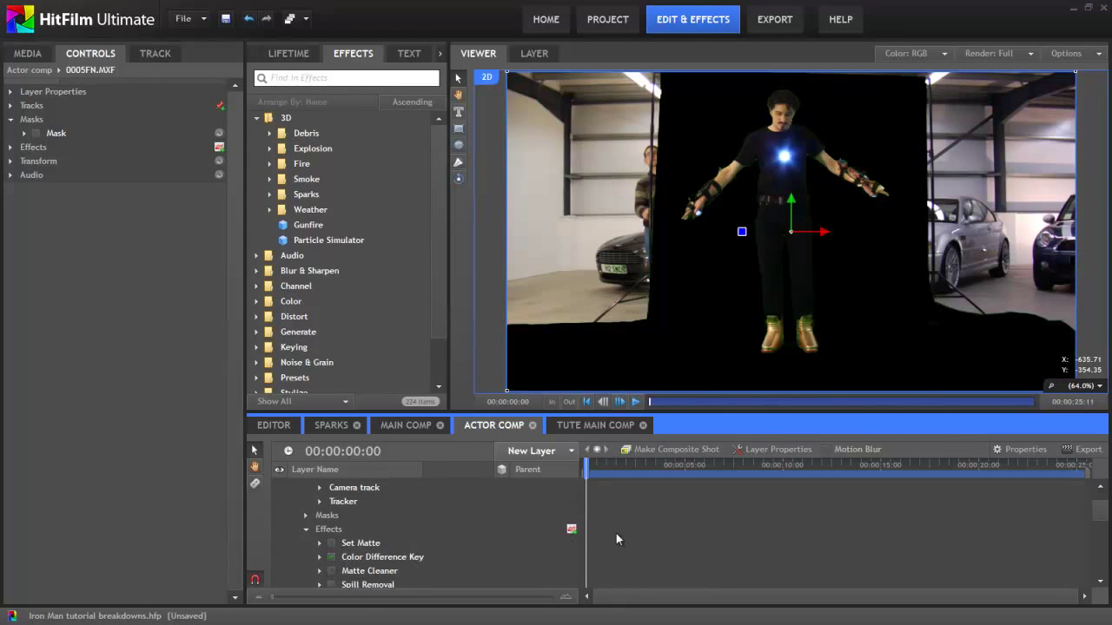
scroll(617, 540, up, 1)
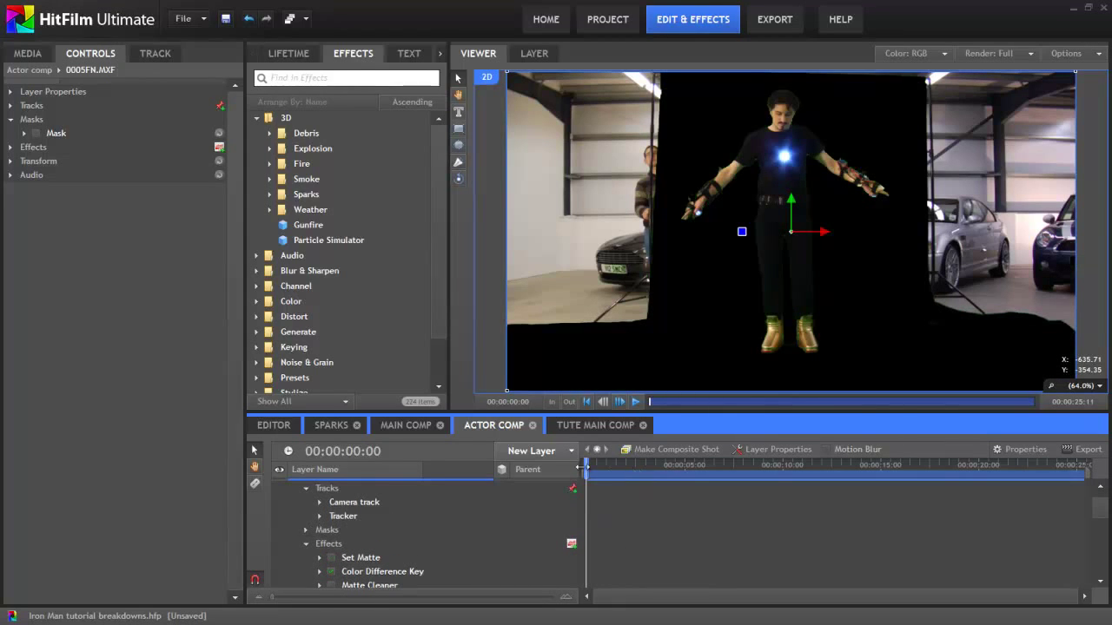
drag(580, 469, 551, 469)
Step: Test the layer's Mask over the shot, then switch it off so the garage shows again
click(305, 530)
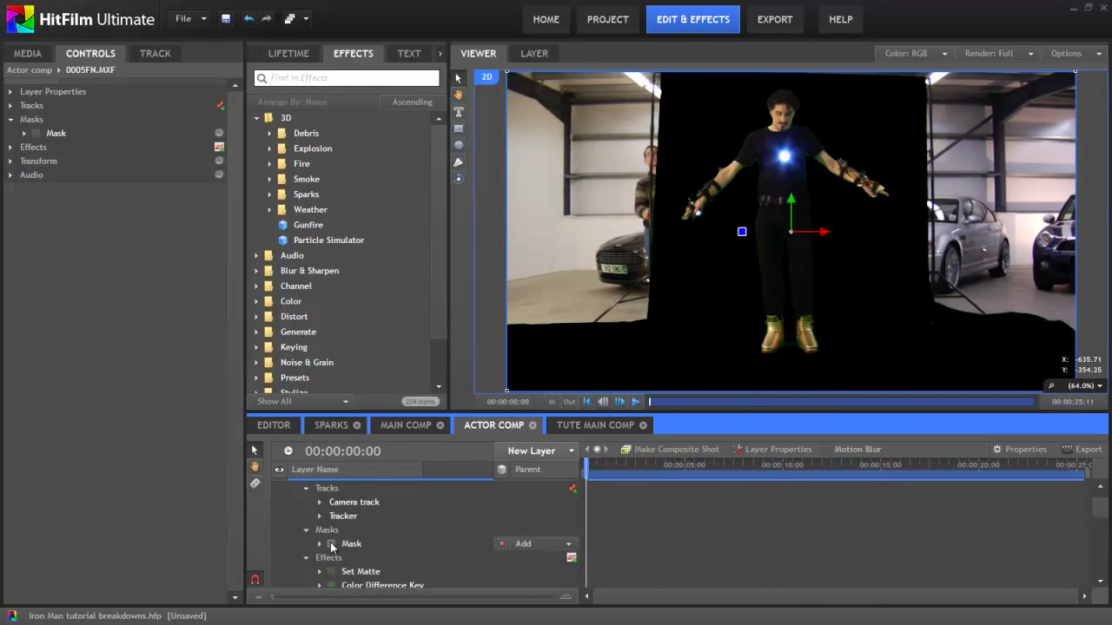
click(332, 542)
click(348, 544)
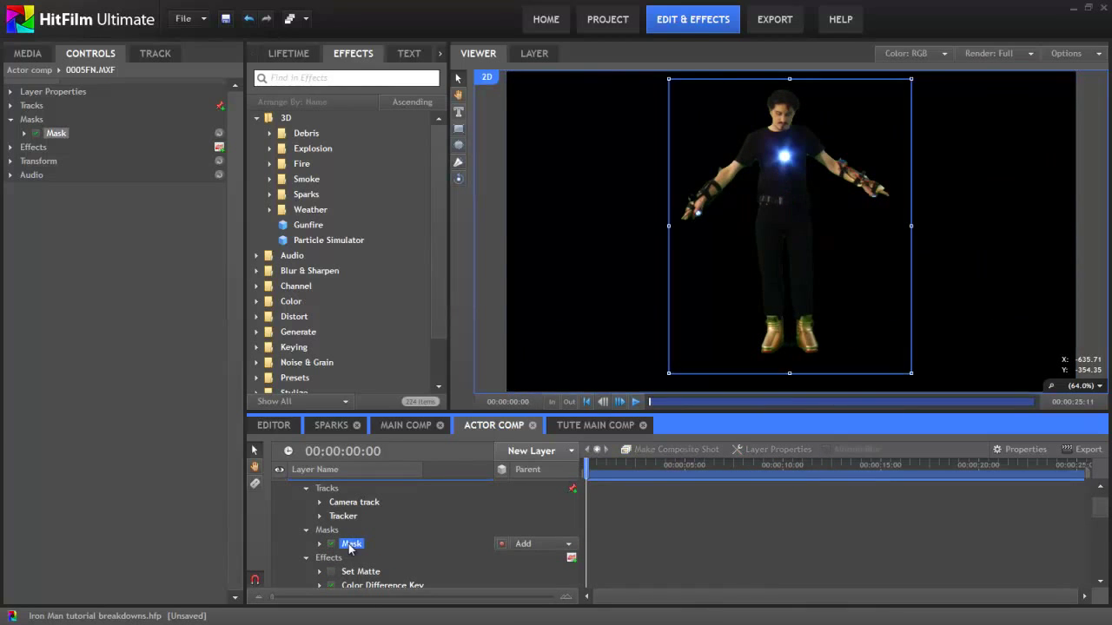
drag(588, 465, 439, 490)
click(331, 544)
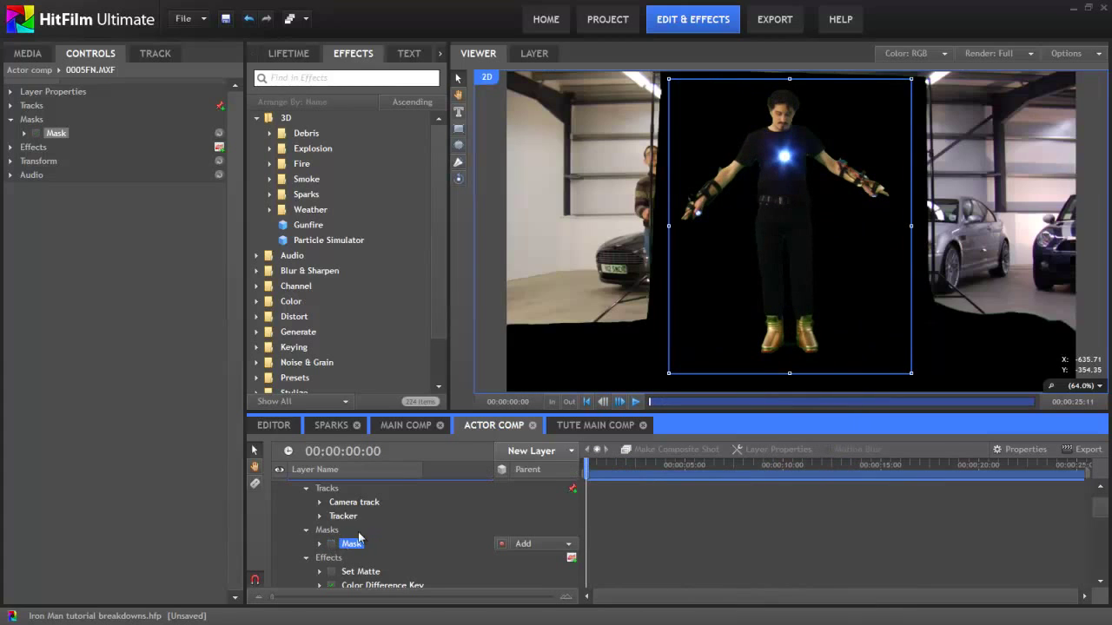
Step: Show the grey Actor mask plane and parent it to the Camera track so it follows the actor
scroll(340, 528, up, 2)
click(339, 511)
click(278, 512)
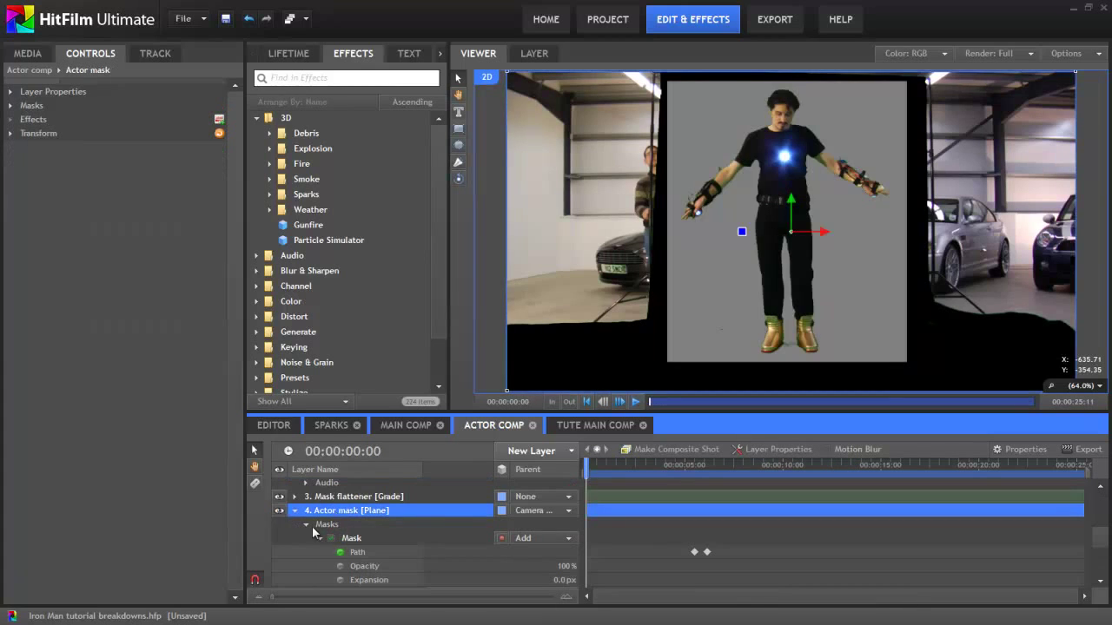
click(352, 541)
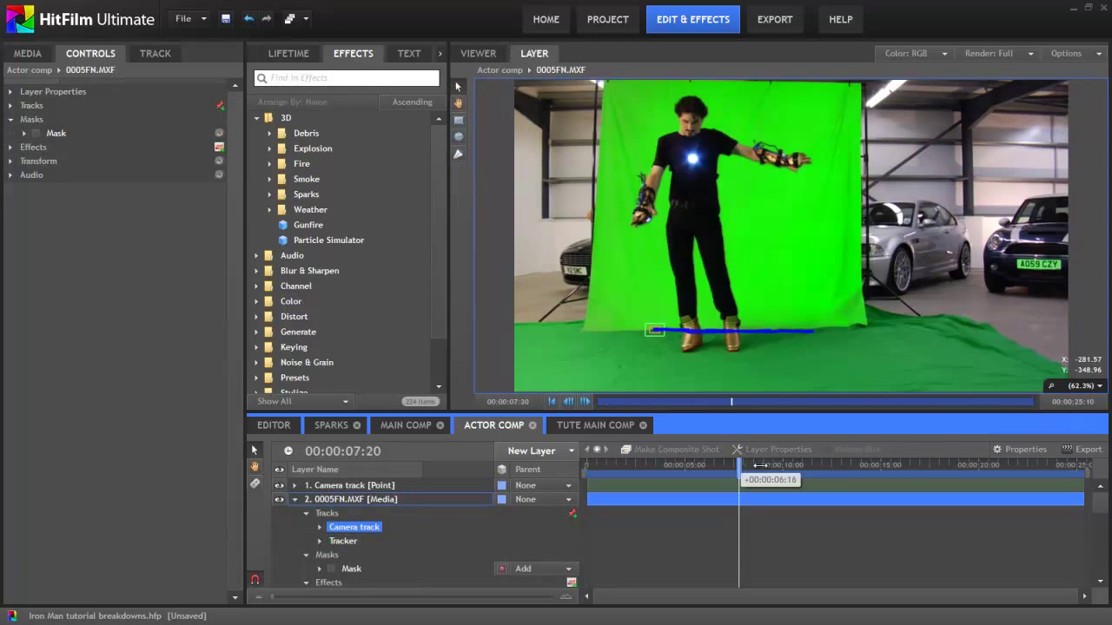
drag(743, 474, 588, 474)
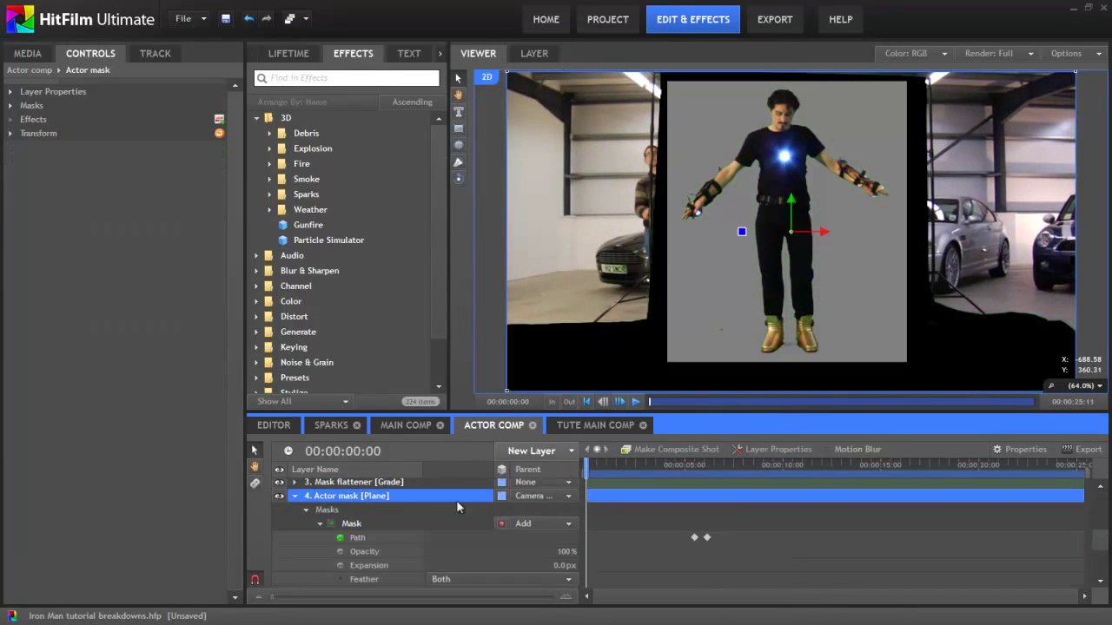
click(547, 496)
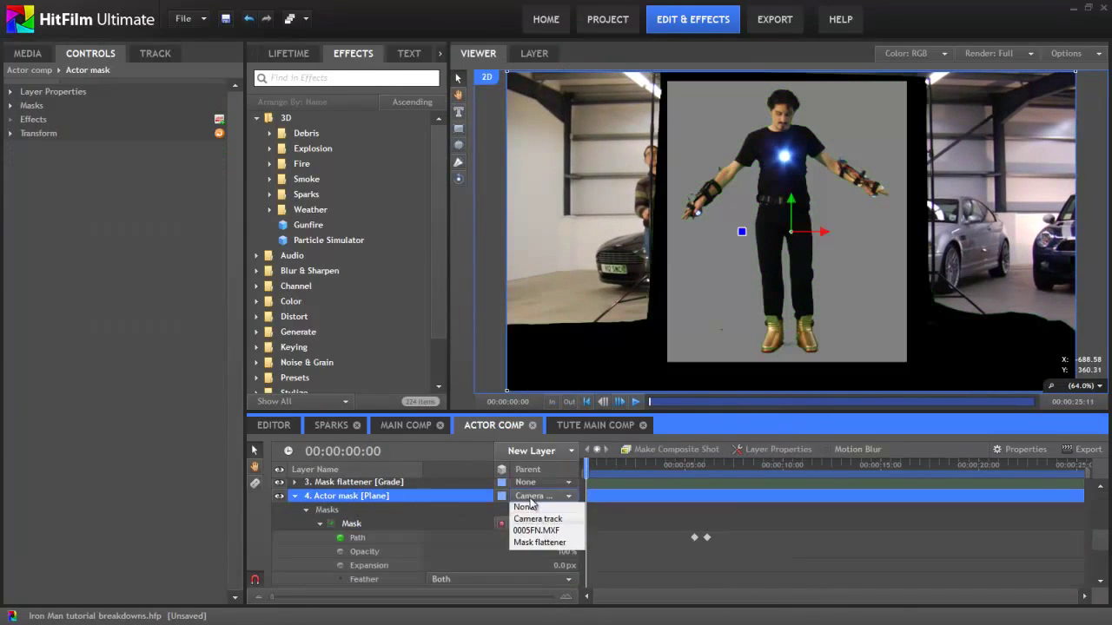
click(563, 527)
drag(630, 469, 763, 476)
Step: Enable Set Matte on 0005FN.MXF, hide the Actor mask plane, and preview the matted actor
click(361, 518)
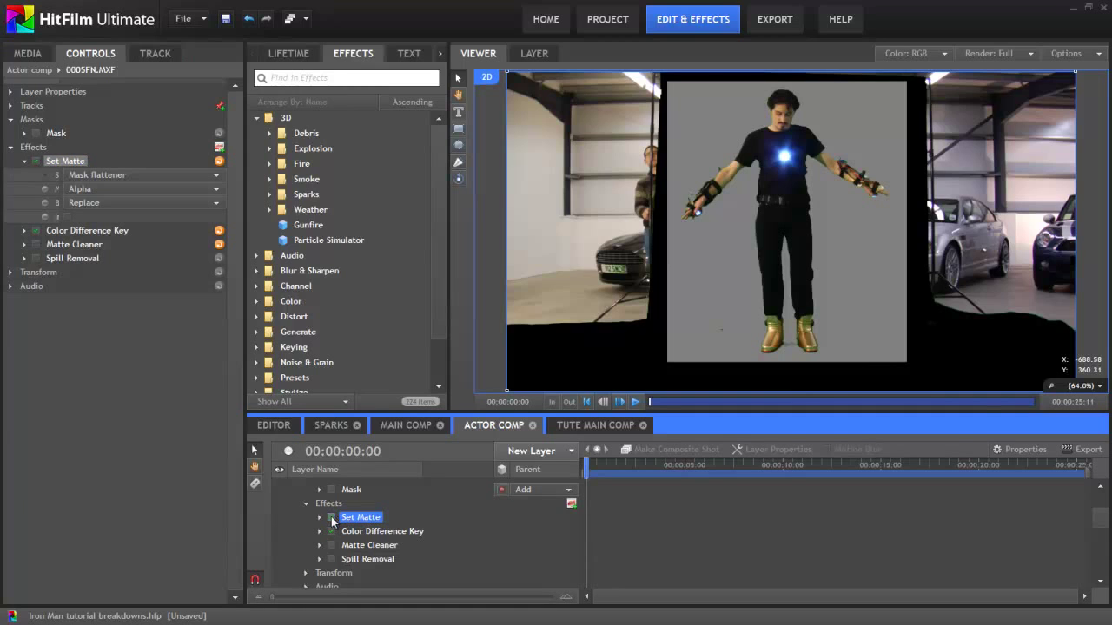
click(331, 518)
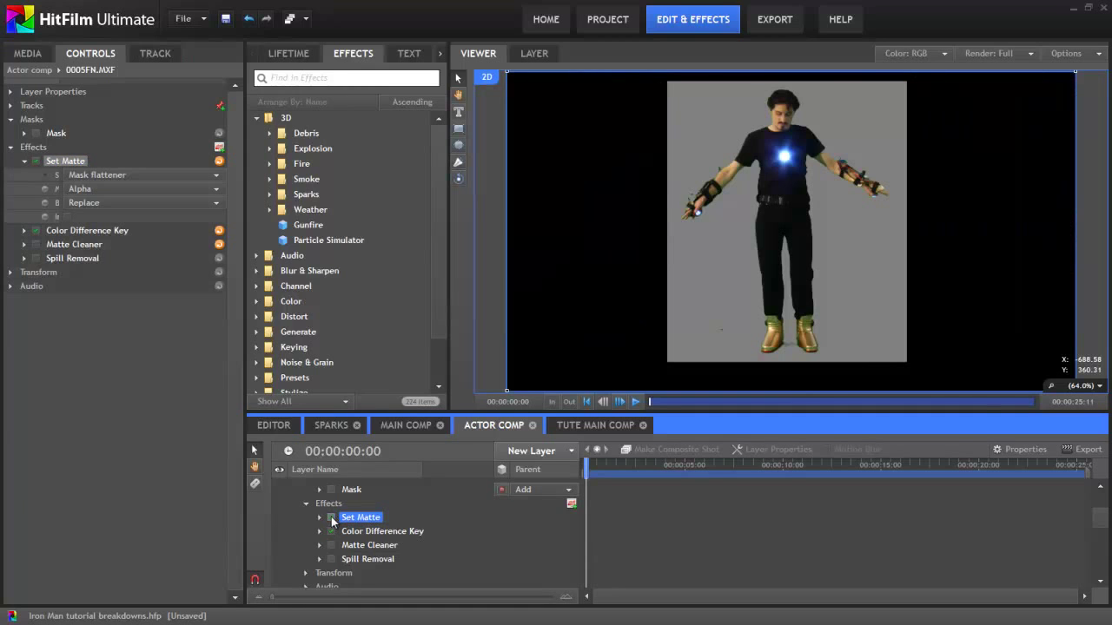
scroll(313, 534, down, 3)
click(295, 535)
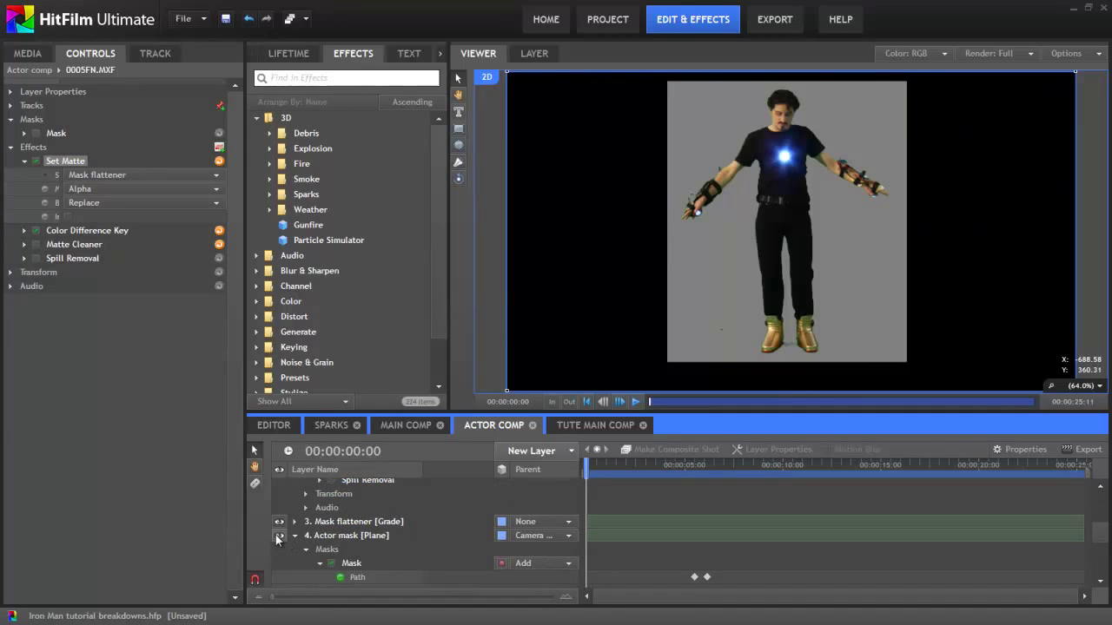
click(278, 536)
drag(608, 469, 756, 493)
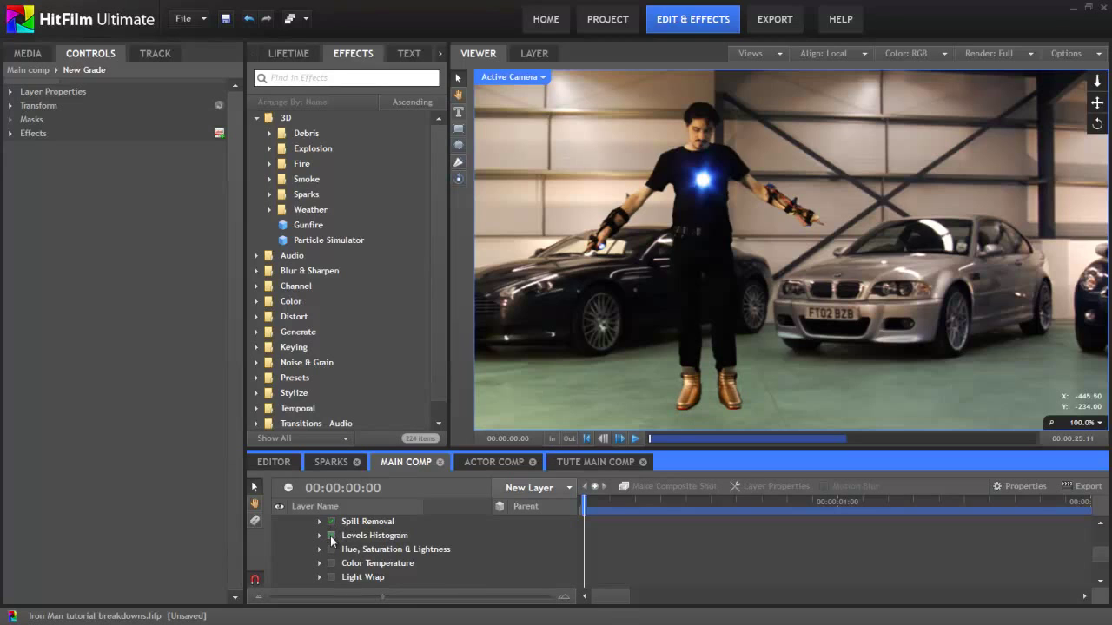
Step: Enable the Hue, Saturation & Lightness grade and toggle the Shadow and Reflection layers on
click(331, 550)
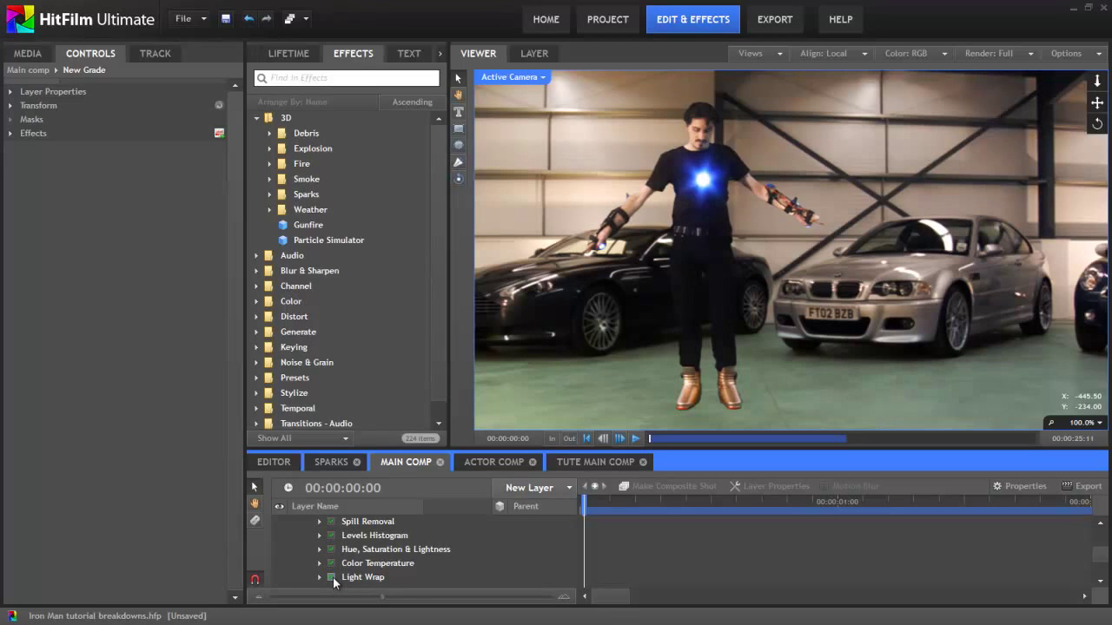
scroll(331, 576, down, 5)
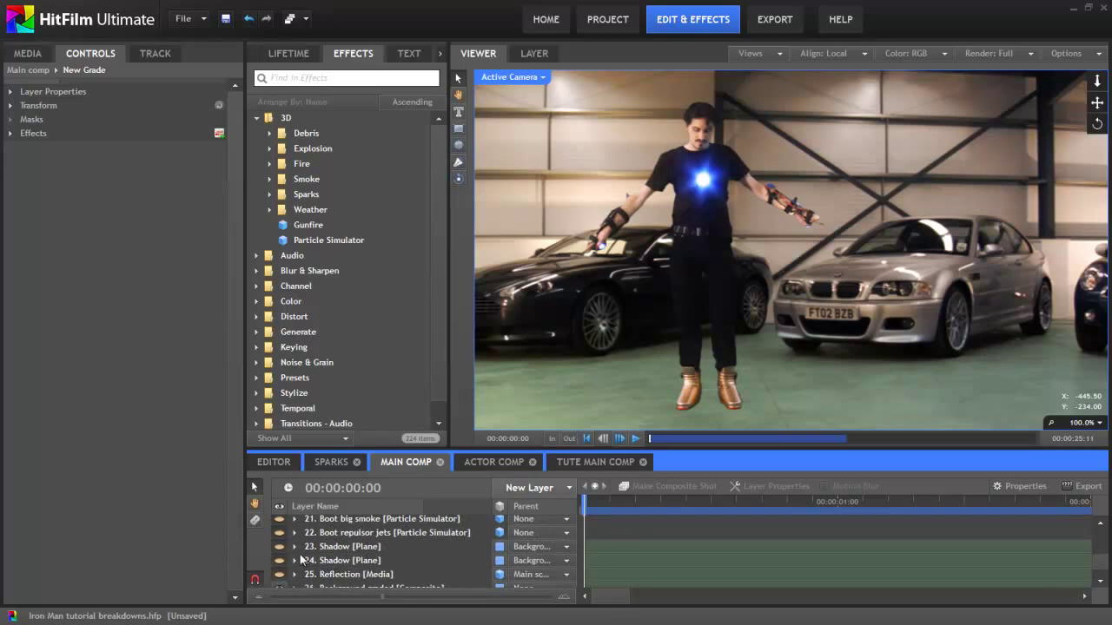
click(279, 549)
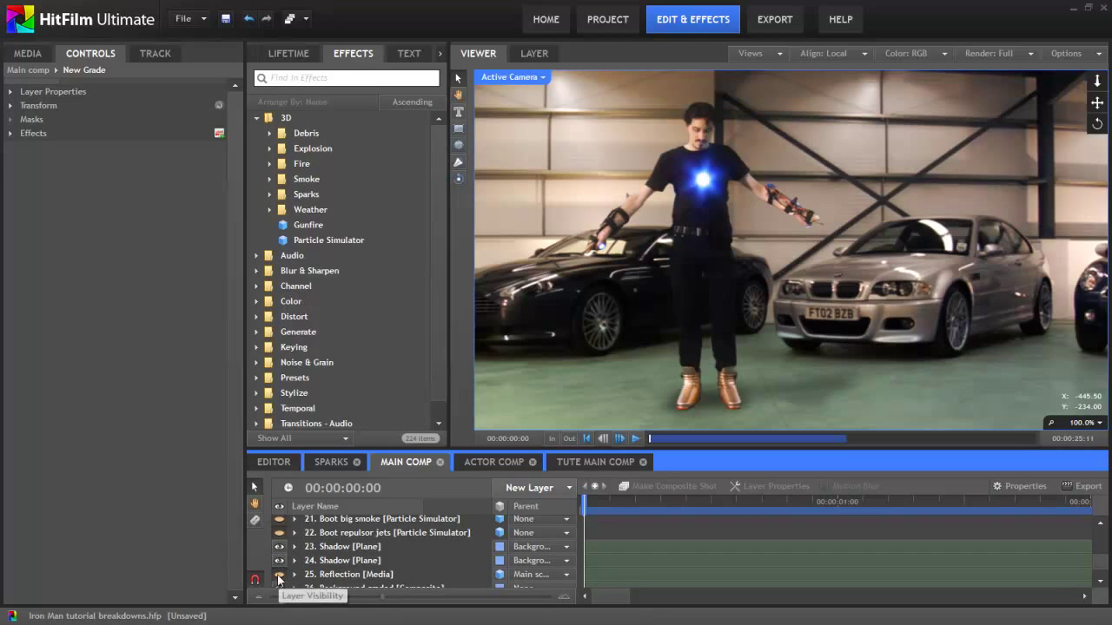
click(279, 576)
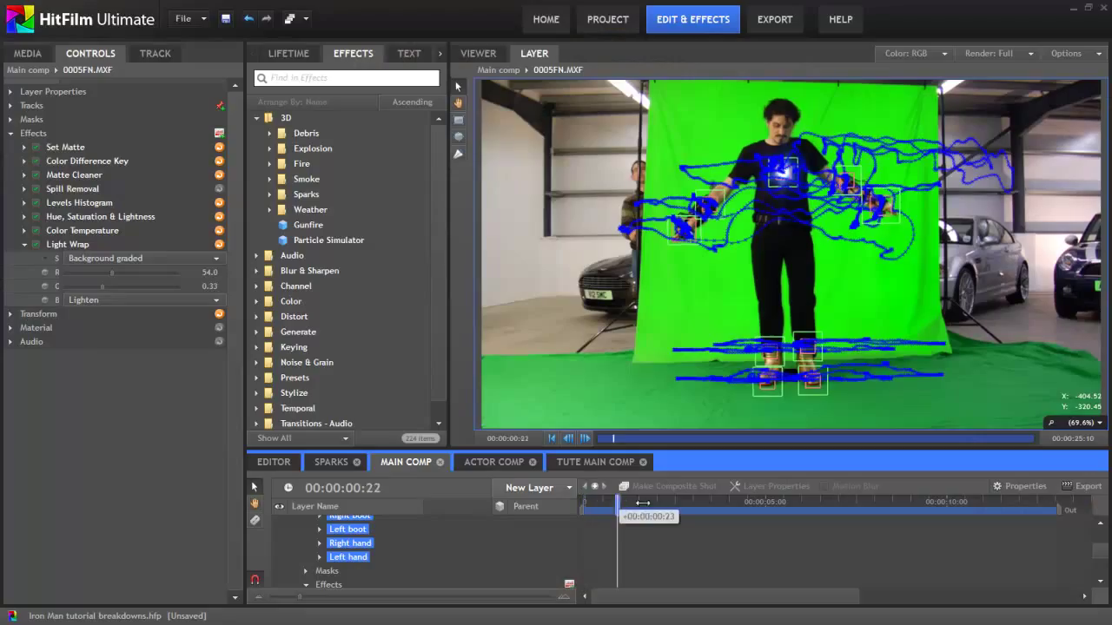
Step: Scrub the raw actor clip and display the Right hand track's motion path
drag(683, 501, 977, 492)
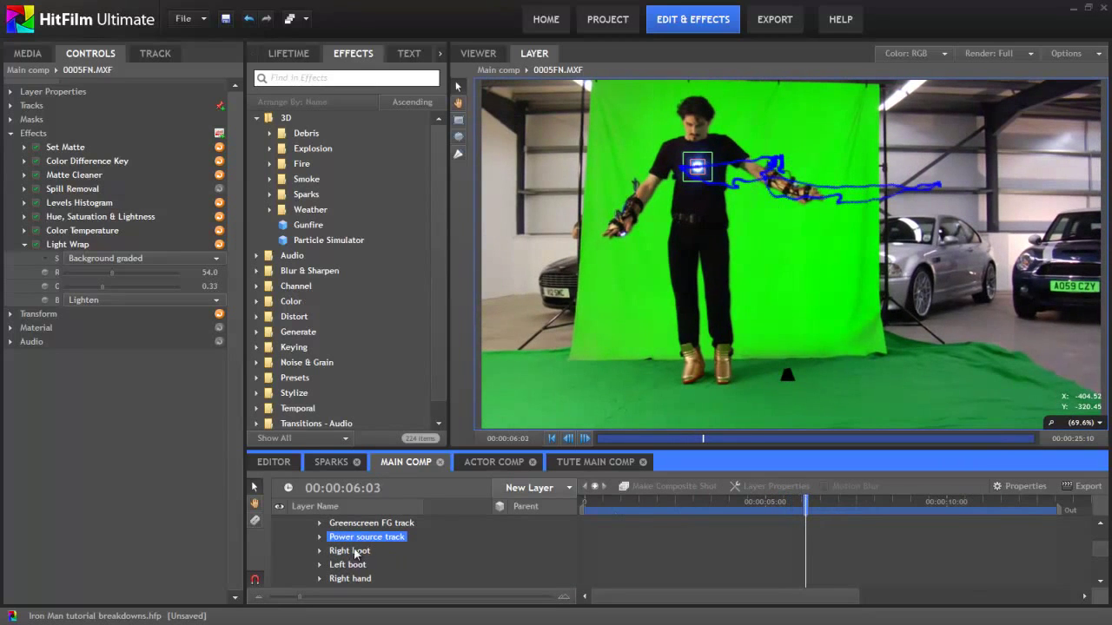
click(350, 578)
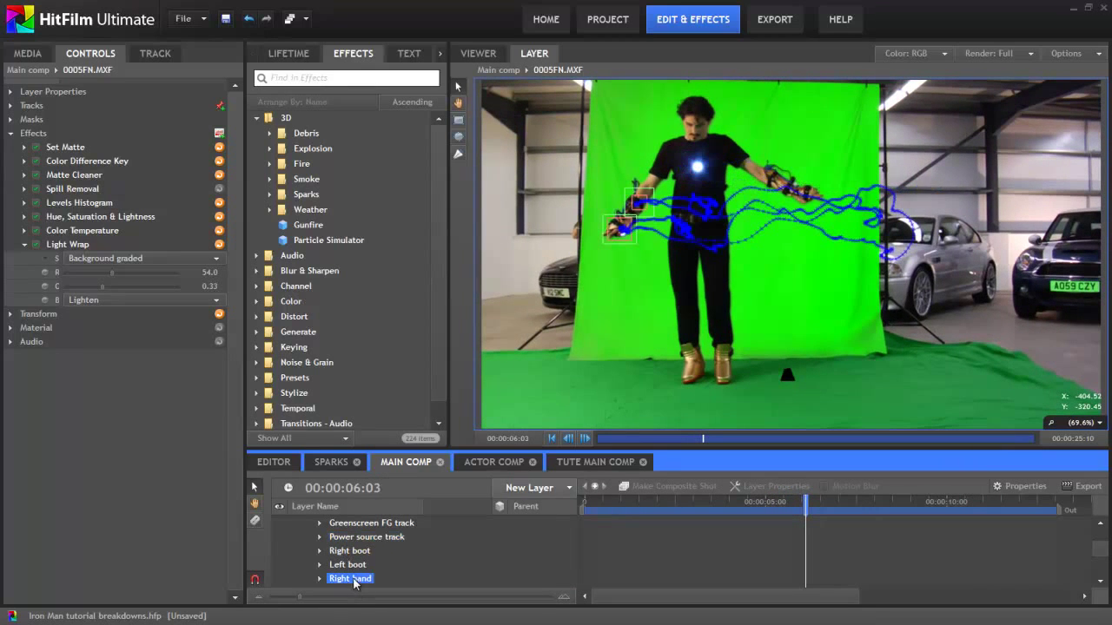
drag(710, 499, 796, 497)
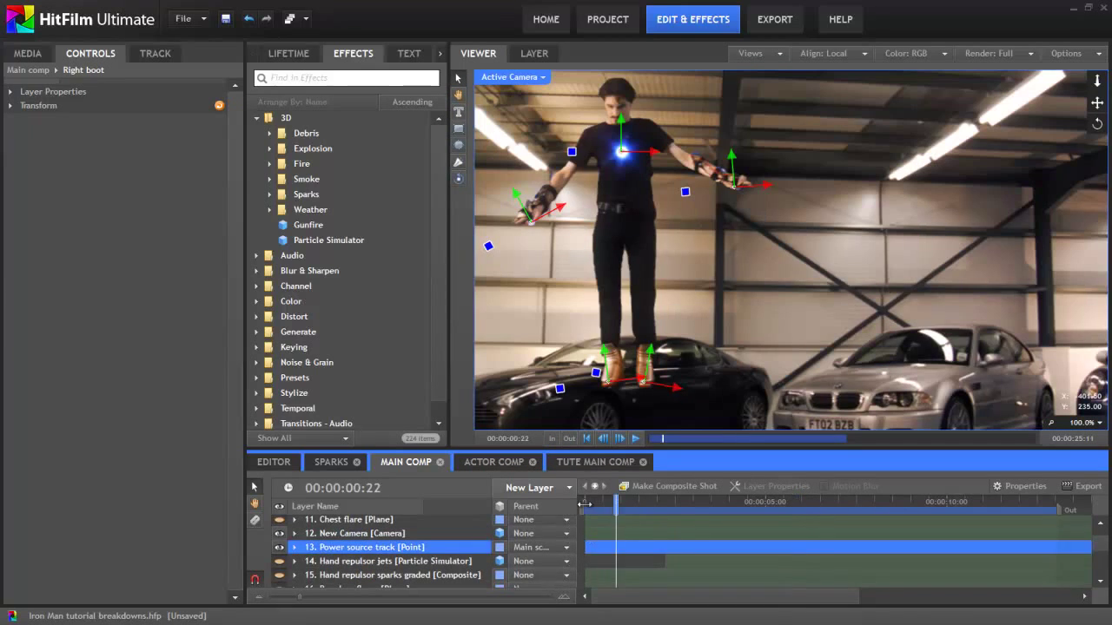
Step: Step the Main Comp preview from the start to about 5 seconds to check the tracked points
click(584, 504)
drag(594, 504, 705, 513)
click(737, 514)
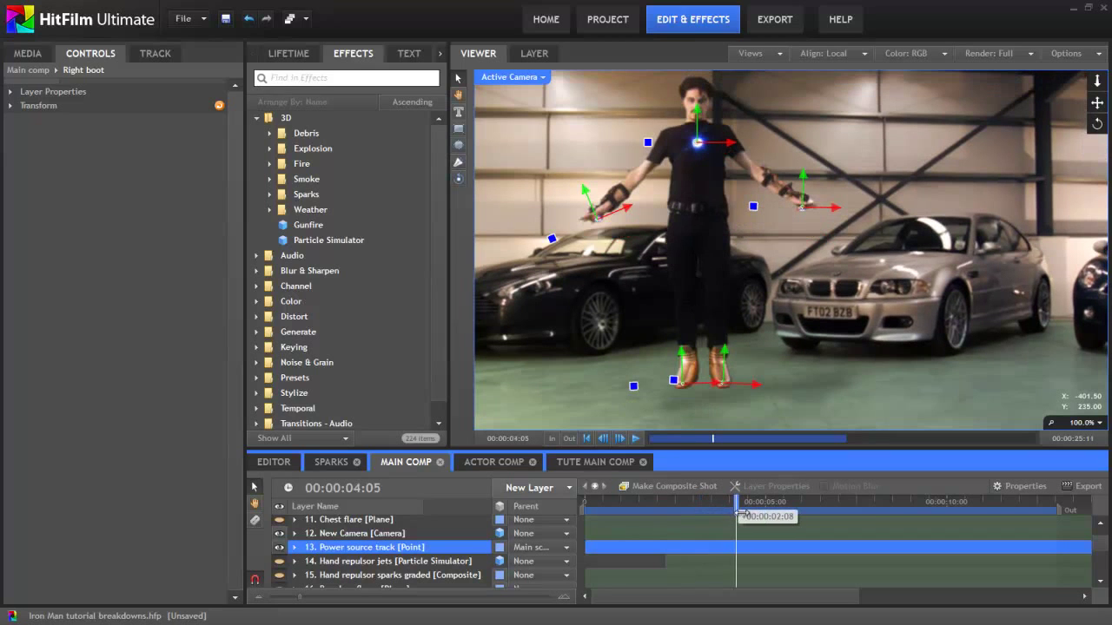
click(772, 514)
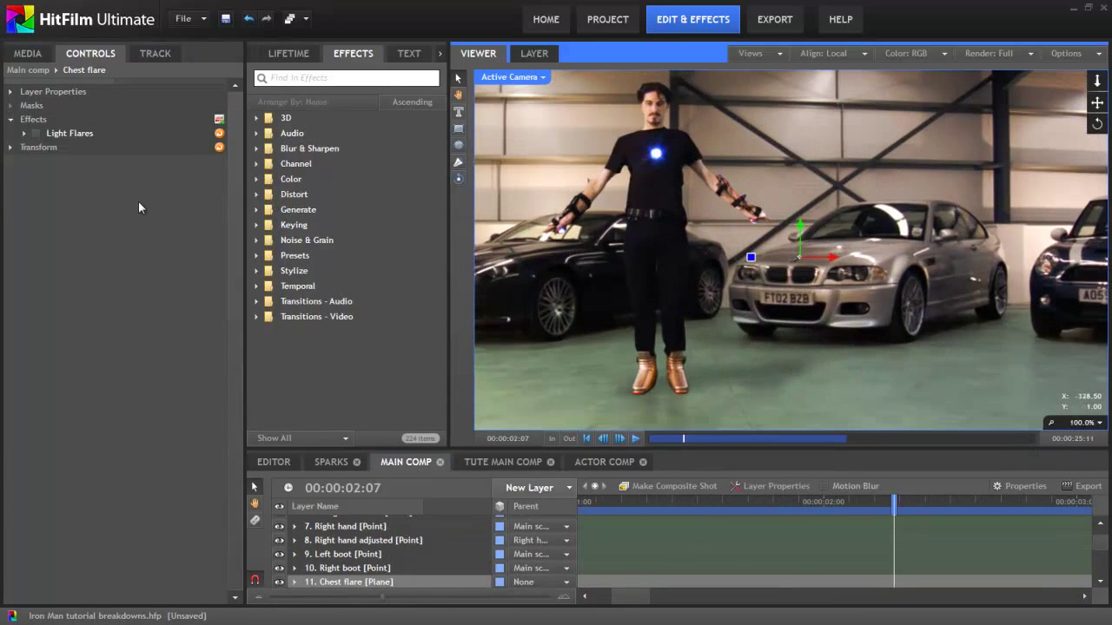
Step: Enable Light Flares on Chest flare and show its Flare Type, Intensity and Scale settings
click(36, 134)
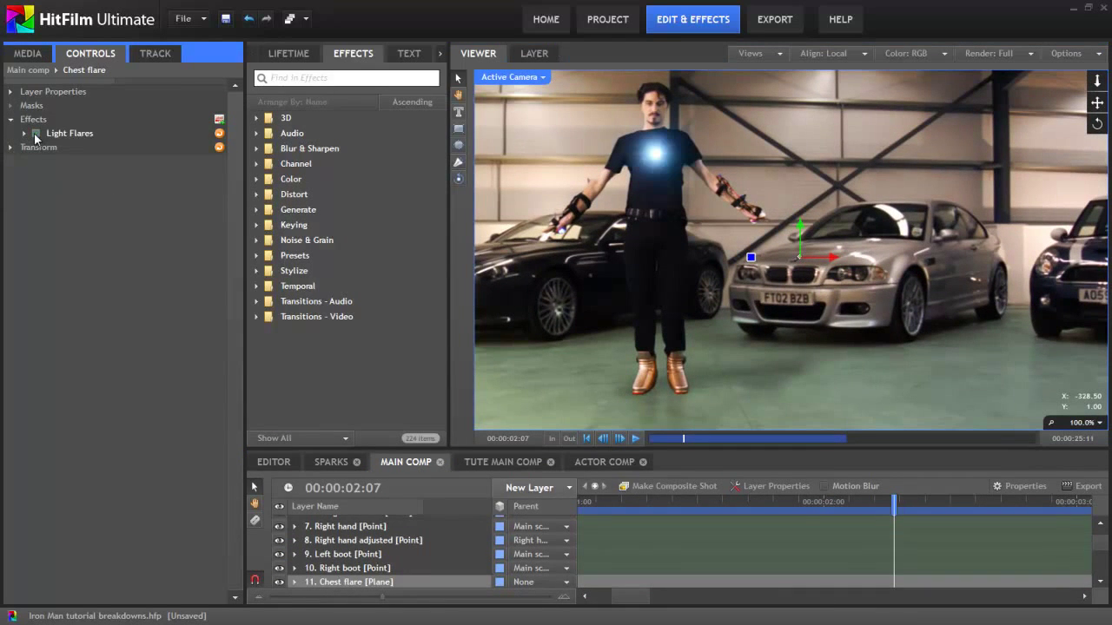
click(24, 134)
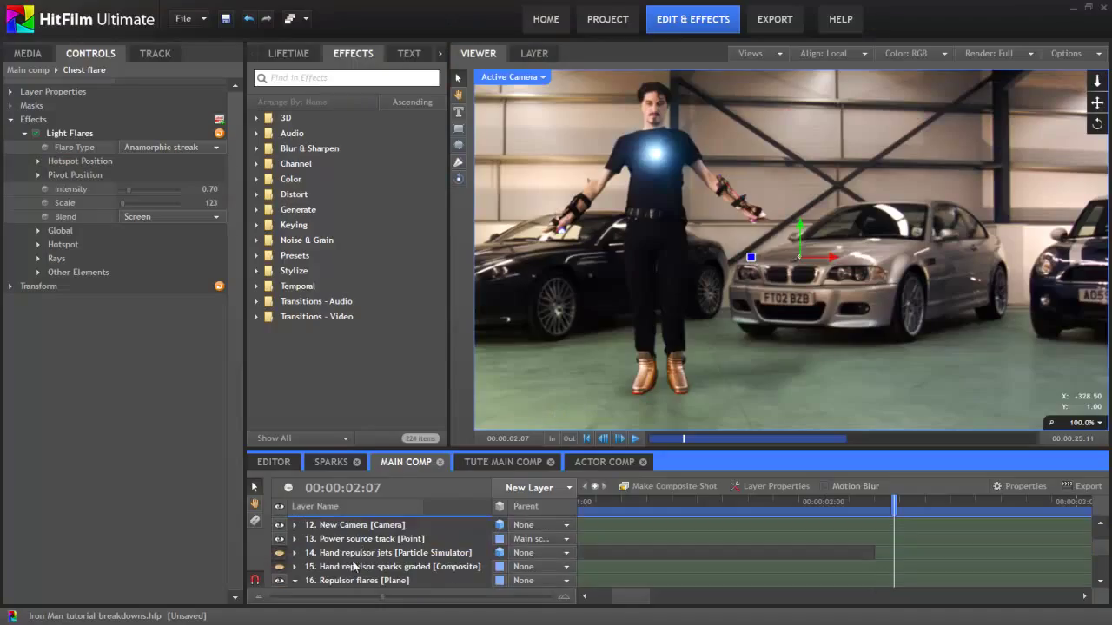
Step: On layer 16 Repulsor flares, enable all three Light Flares effects for the hands and feet
click(353, 580)
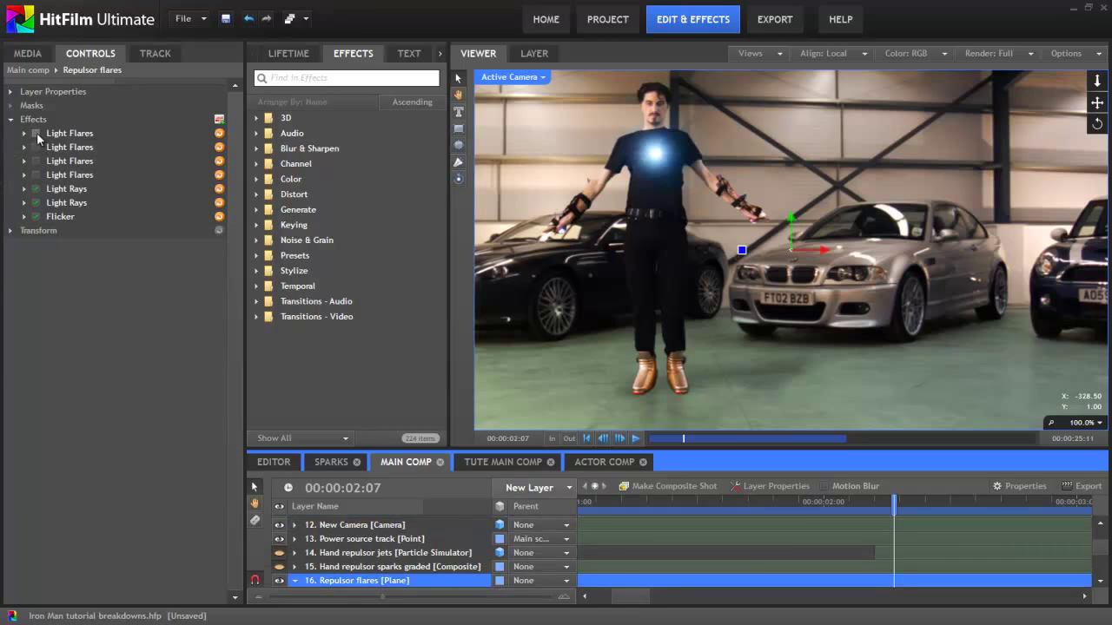
click(24, 134)
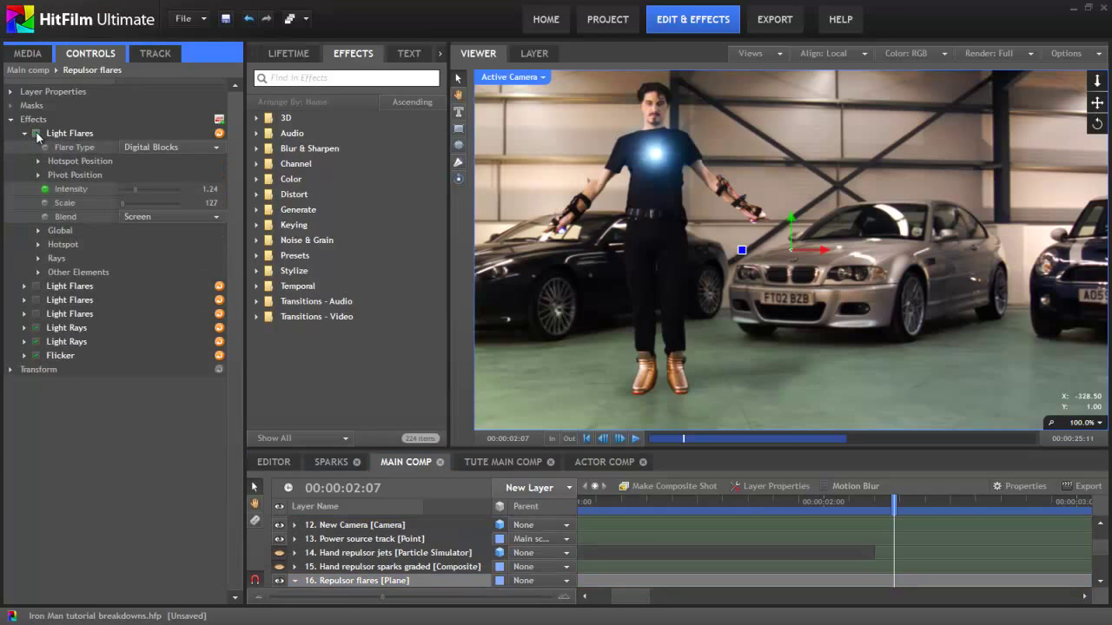
click(36, 135)
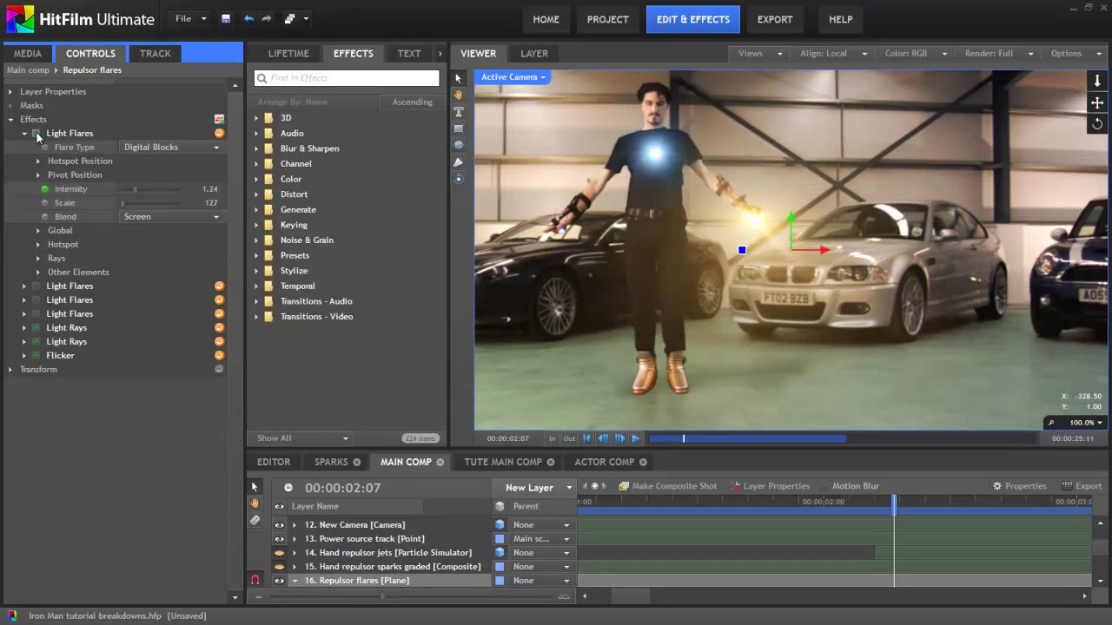
click(37, 287)
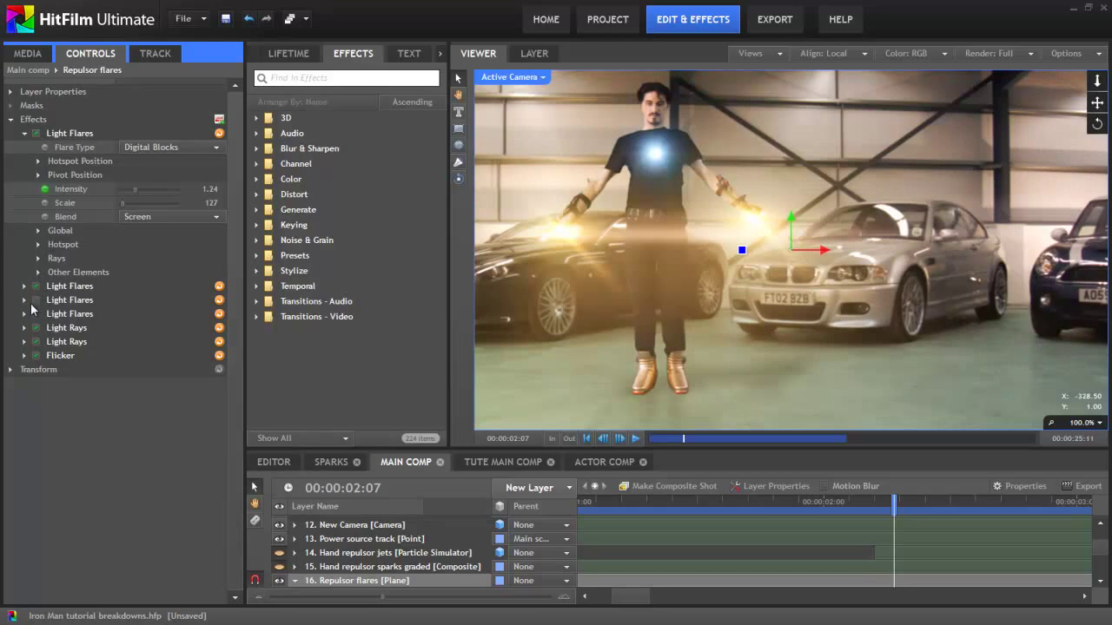
click(35, 300)
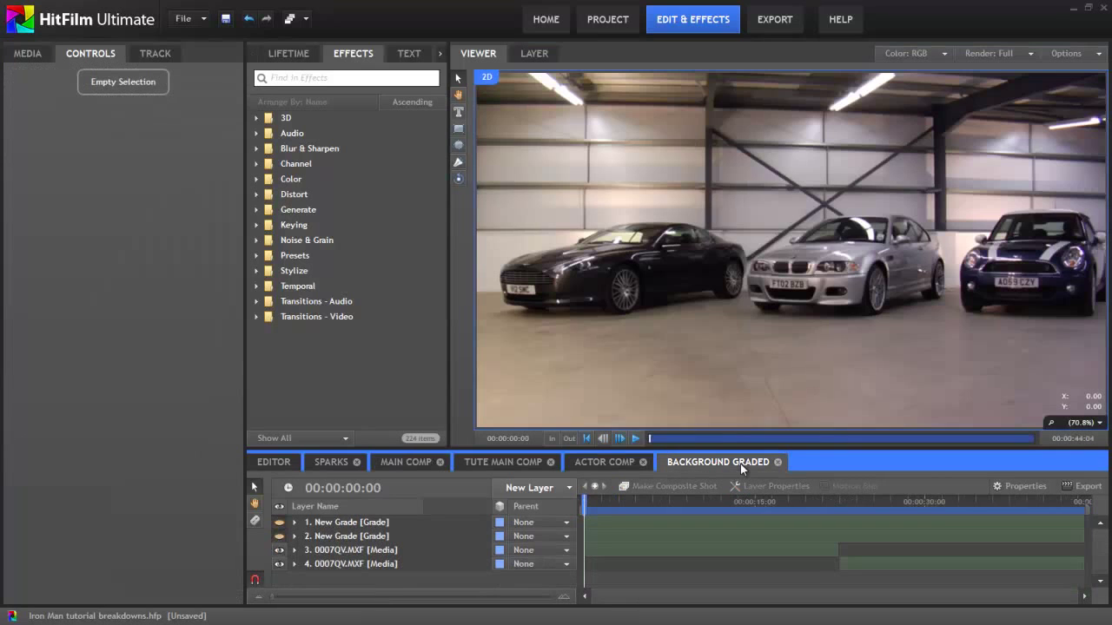
Step: Toggle New Grade in Background Graded, then toggle layer 3 New Grade in Main Comp
click(279, 538)
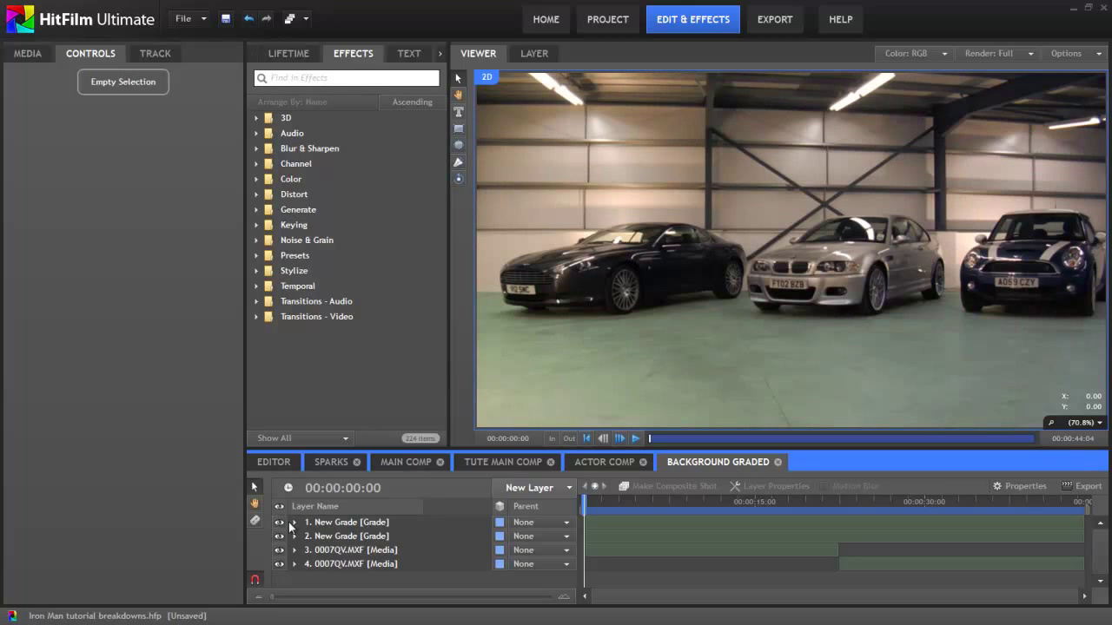
click(406, 463)
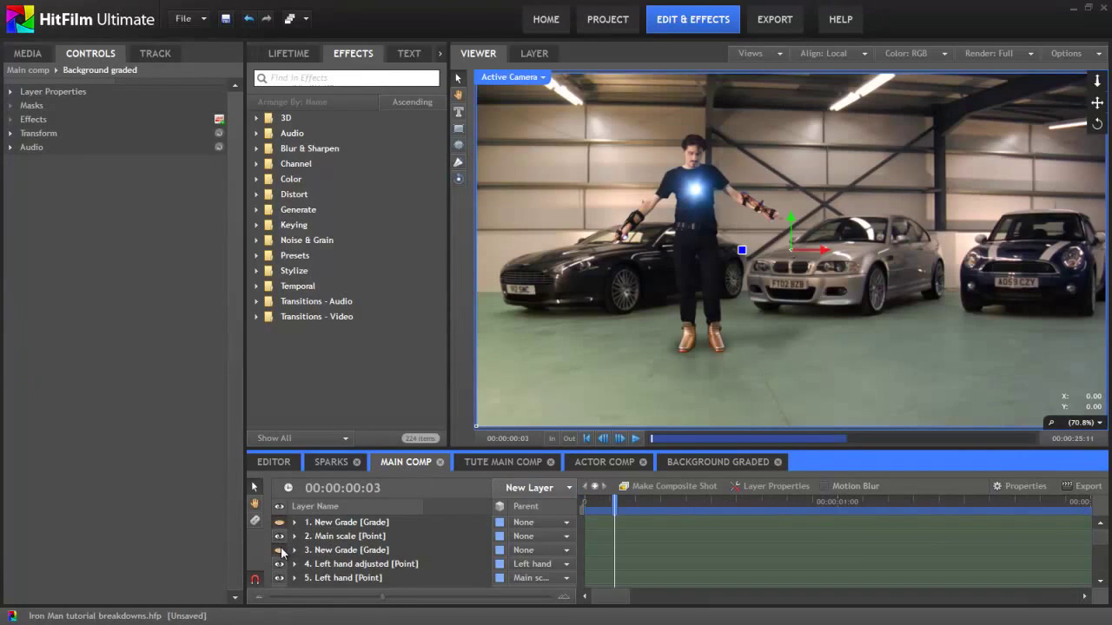
click(278, 549)
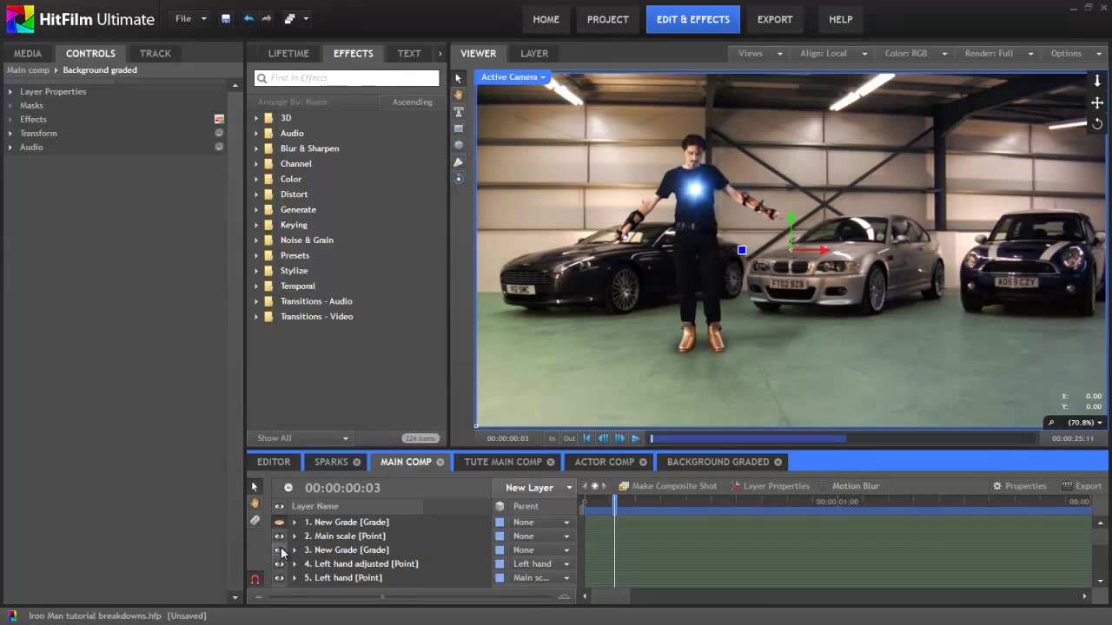